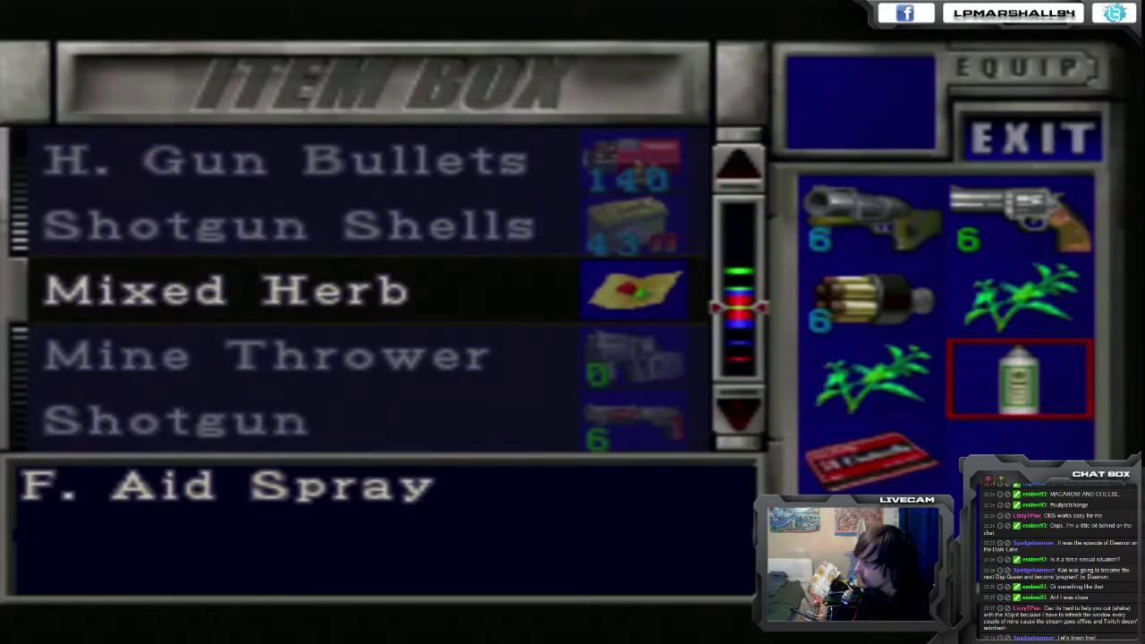
- Move the Mixed Herb from the item box into Jill's inventory, then browse the stored items
key(Return)
key(Up)
key(Down)
key(Down)
key(Down)
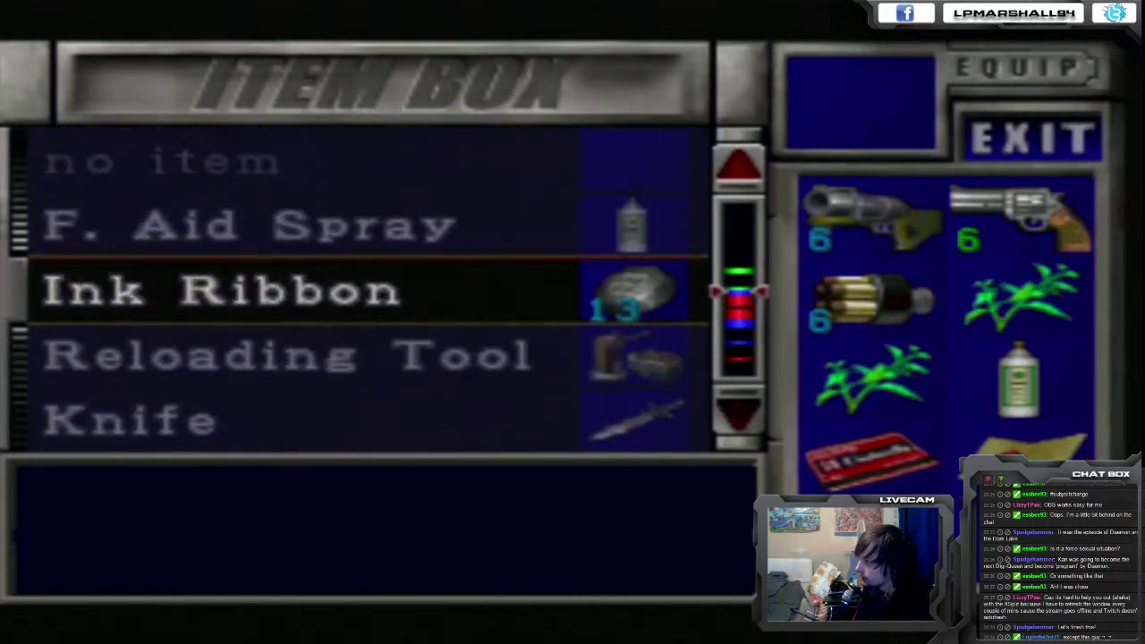
key(Up)
key(Up)
key(Escape)
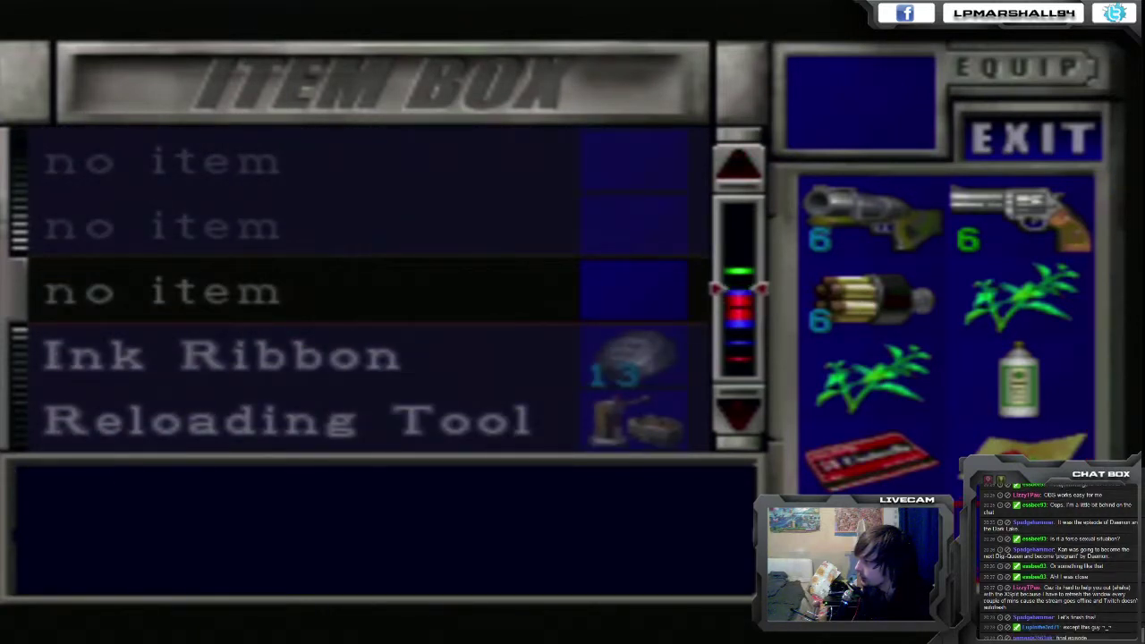
- Scroll the item box list to check the stored Shotgun and Flame Rounds
key(Down)
key(Down)
key(Down)
key(Down)
key(Down)
key(Down)
key(Down)
key(Down)
key(Down)
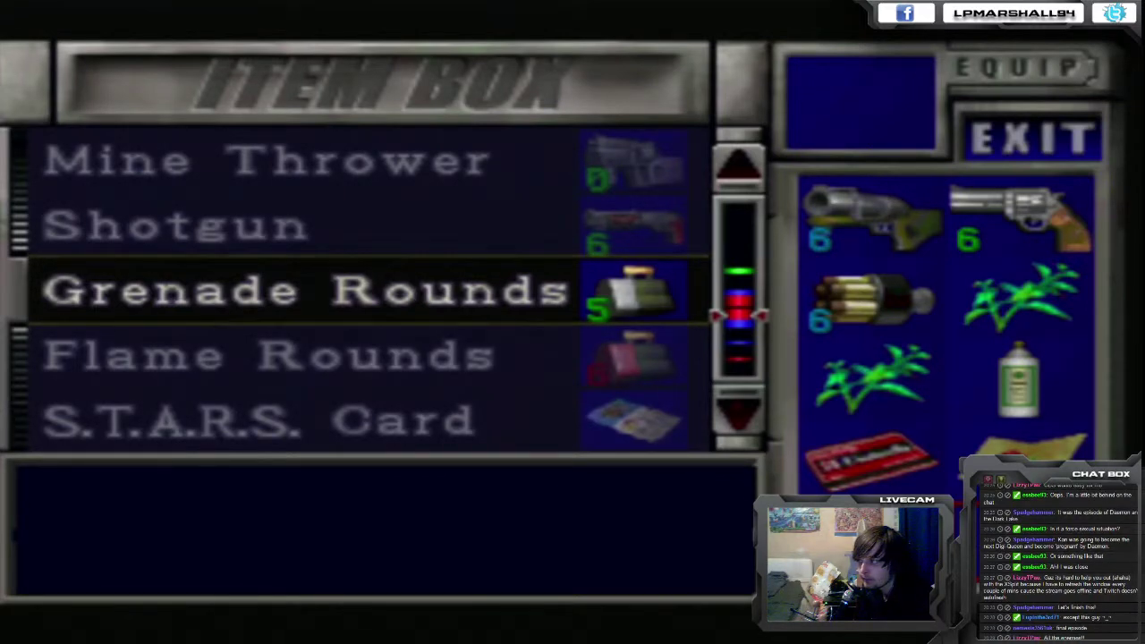
key(Up)
key(Up)
key(Up)
key(Up)
key(Up)
key(Up)
key(Up)
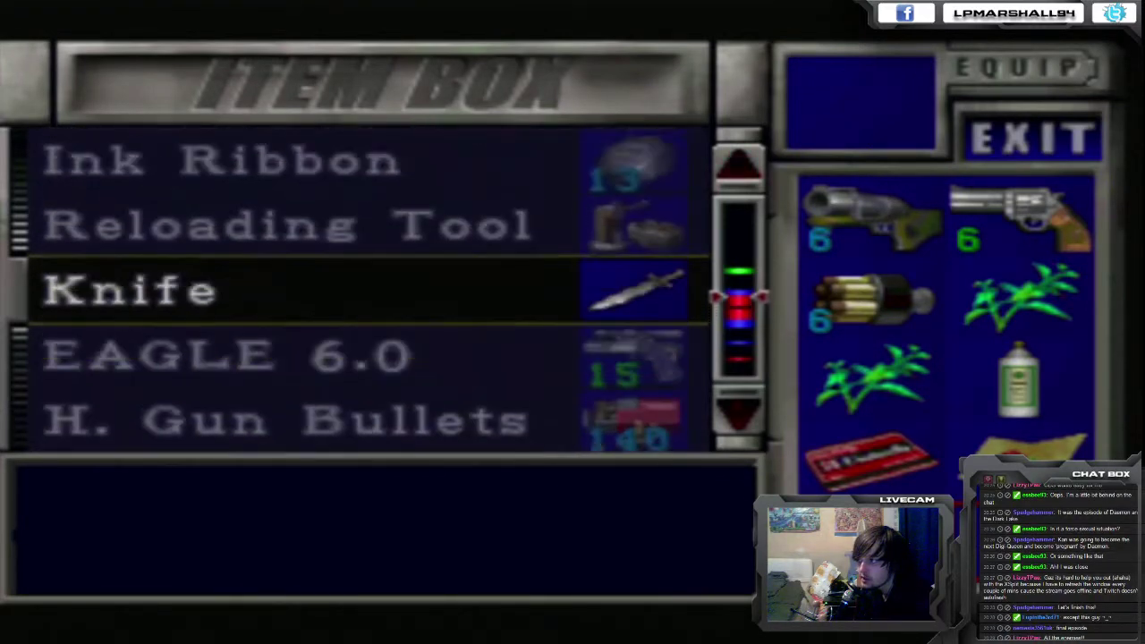
key(Down)
key(Up)
key(Up)
key(Up)
key(Down)
key(Up)
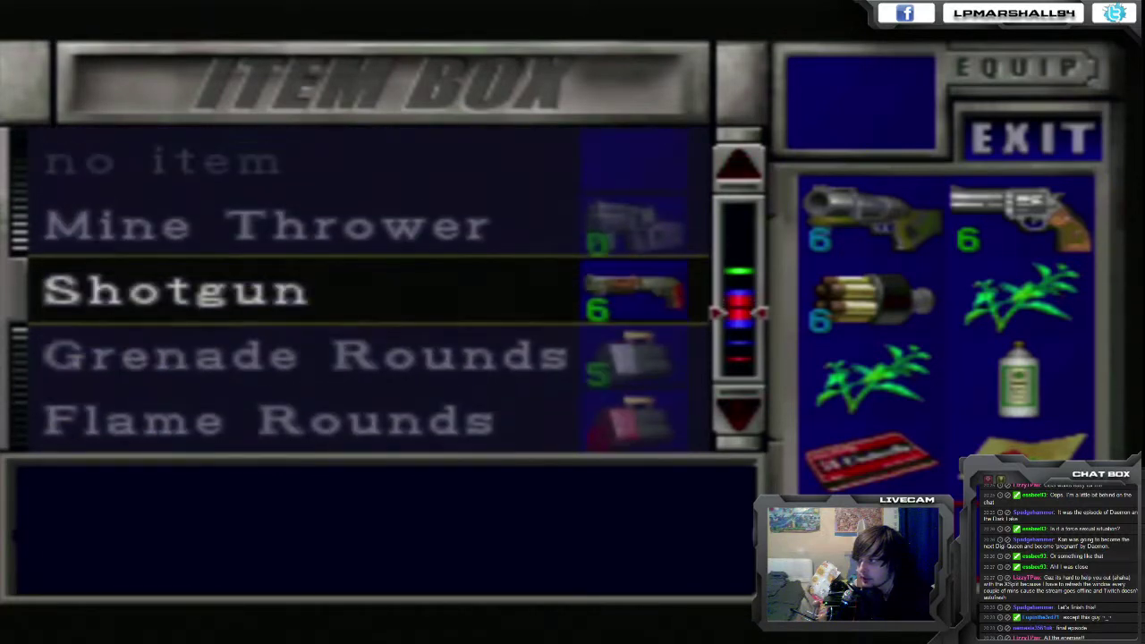
key(Down)
key(Down)
key(Down)
key(Down)
key(Down)
key(Down)
key(Up)
key(Up)
key(Up)
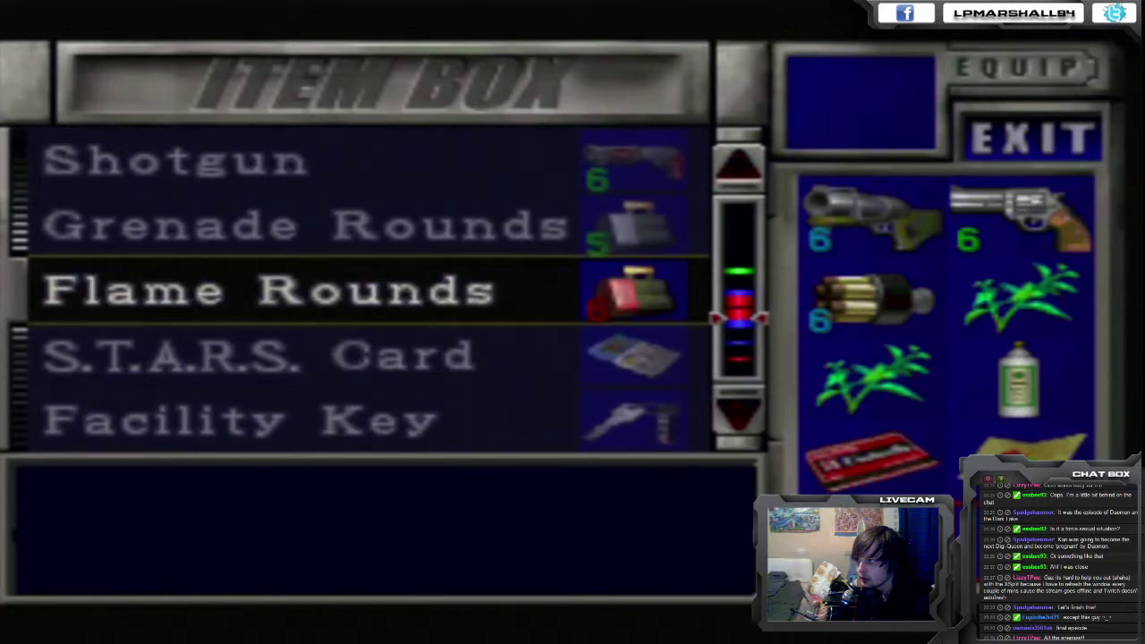
key(Up)
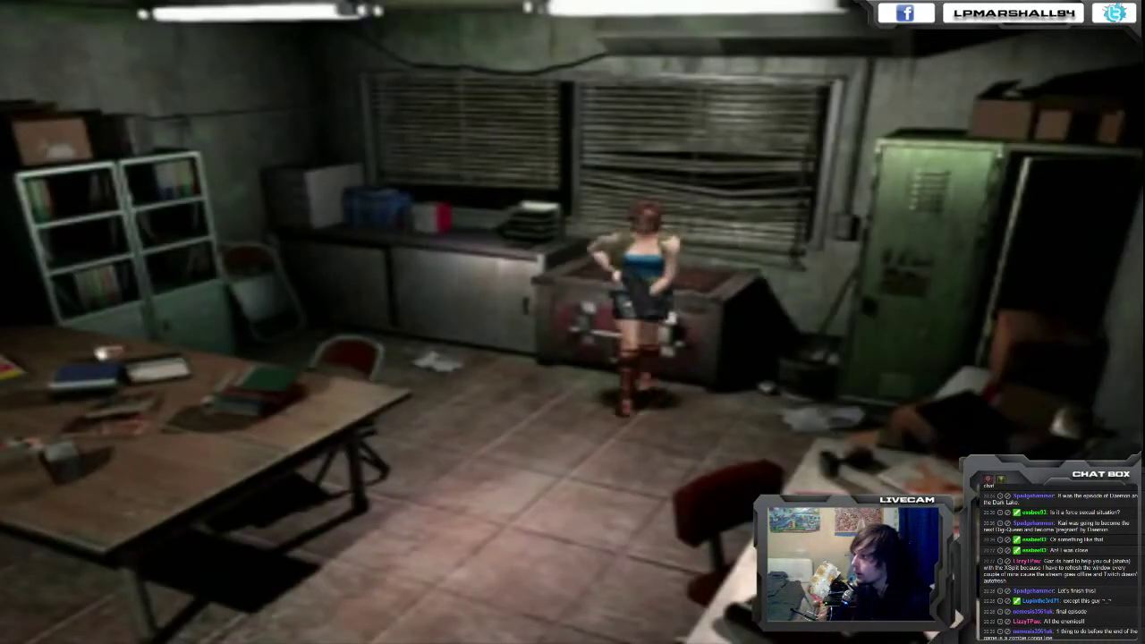
key(Right)
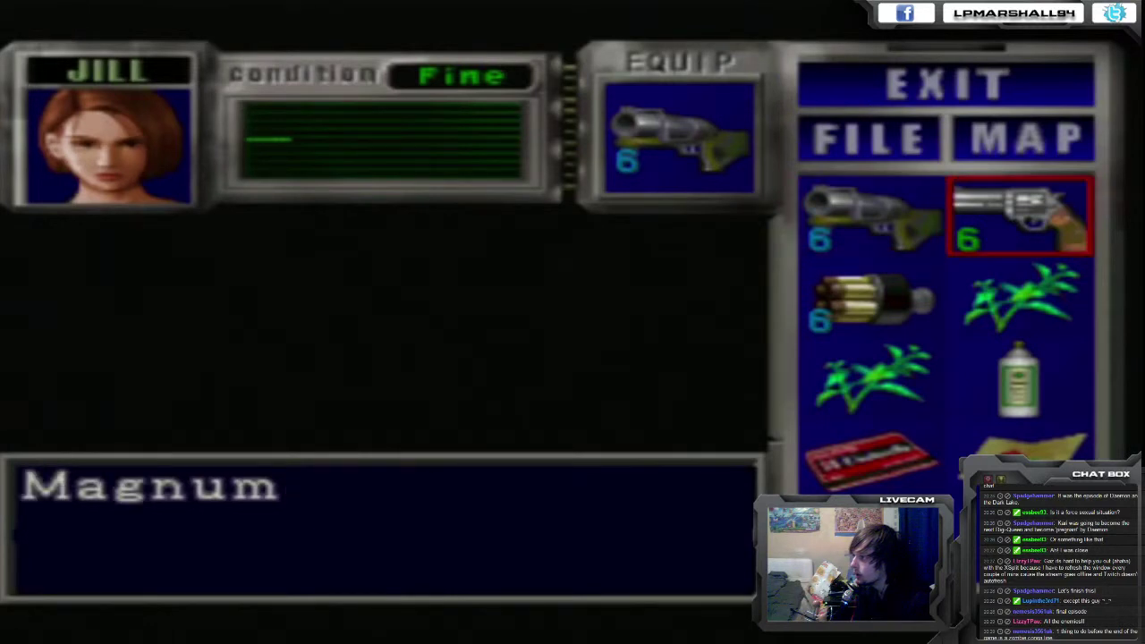
key(Down)
key(Down)
key(Up)
key(Down)
key(Down)
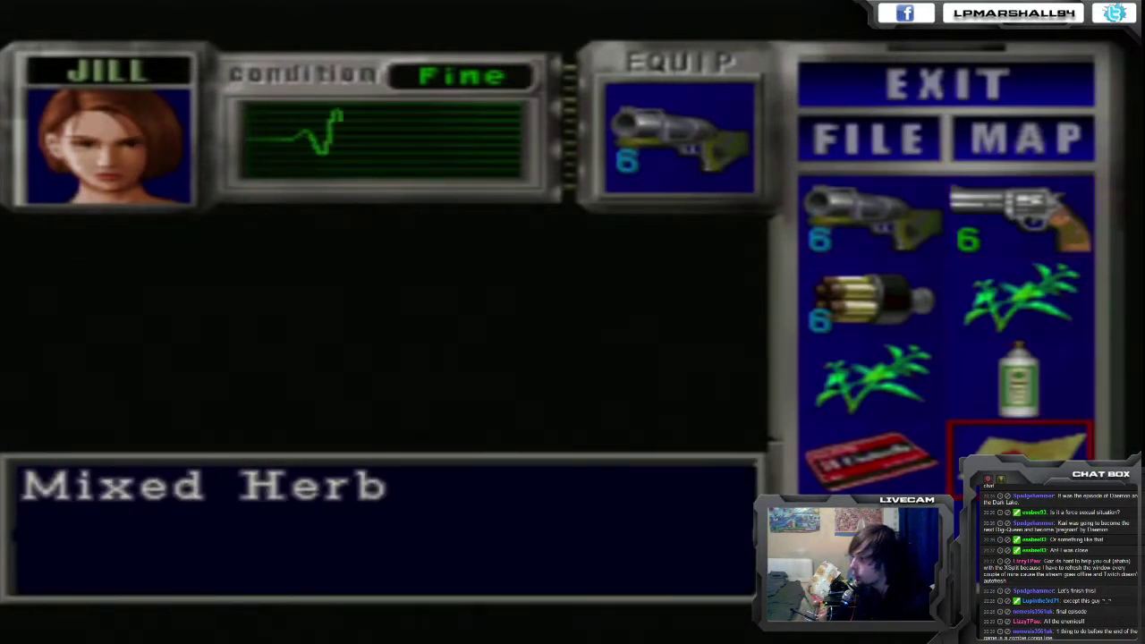
key(Escape)
key(Up)
key(Up)
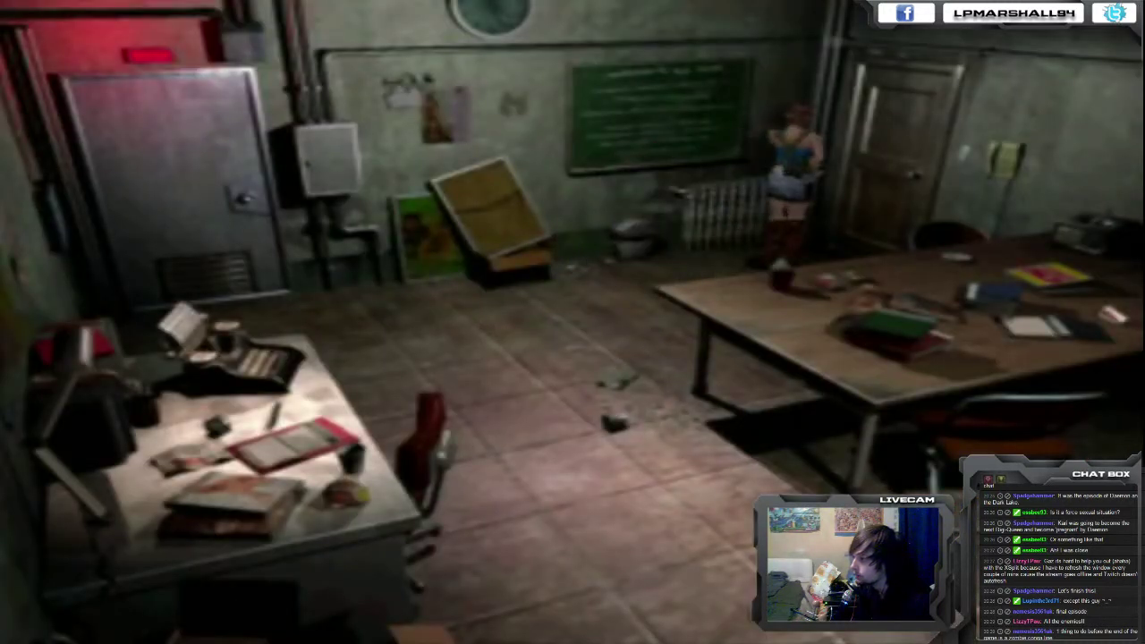
key(Escape)
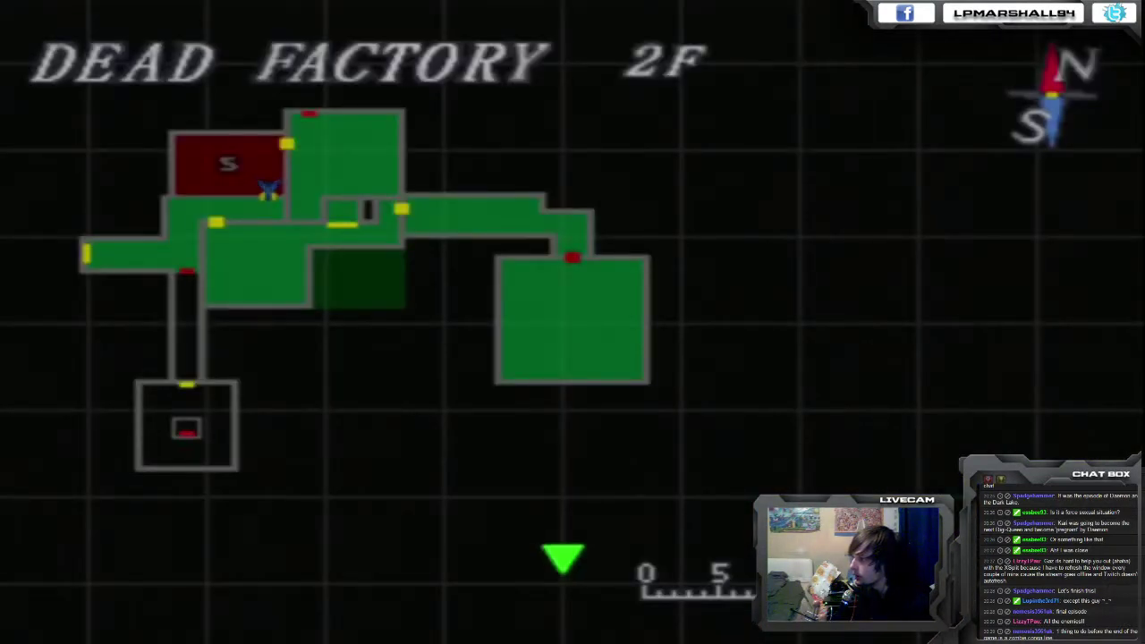
key(Escape)
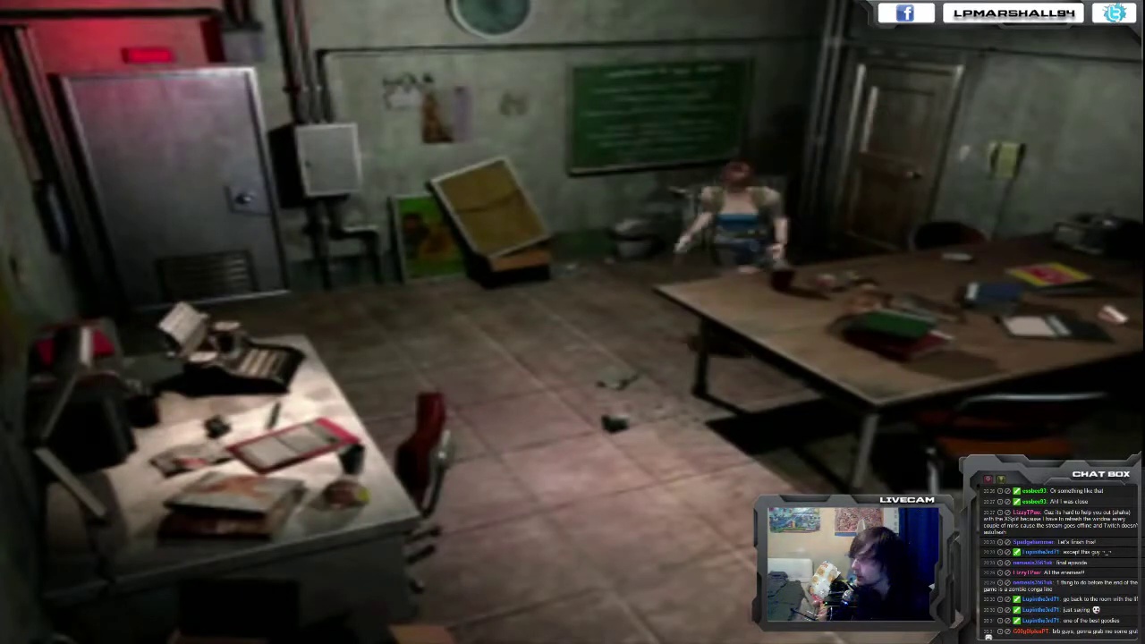
- Run to the office item box, swap F. Aid Spray and H. Gun Bullets, and close it
key(Up)
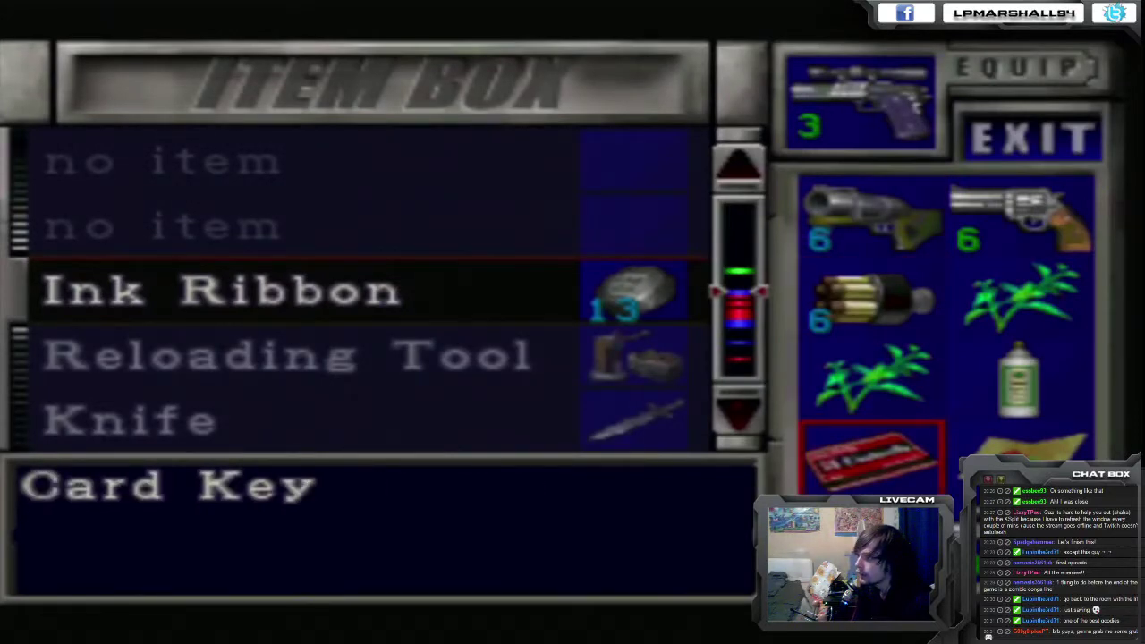
key(Down)
key(Down)
key(Return)
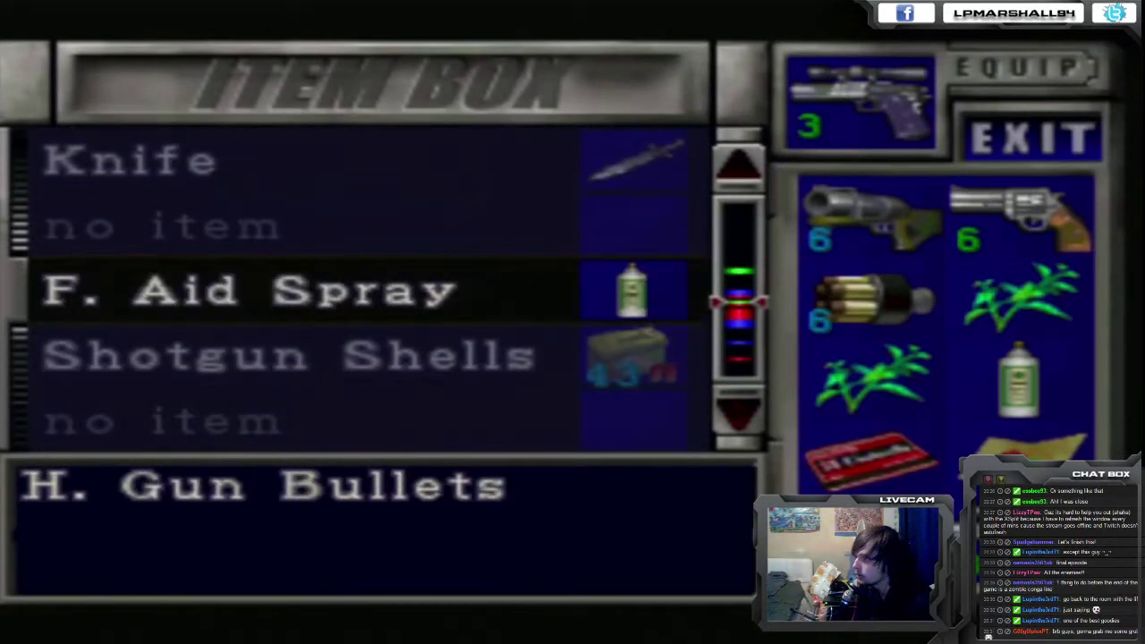
key(Escape)
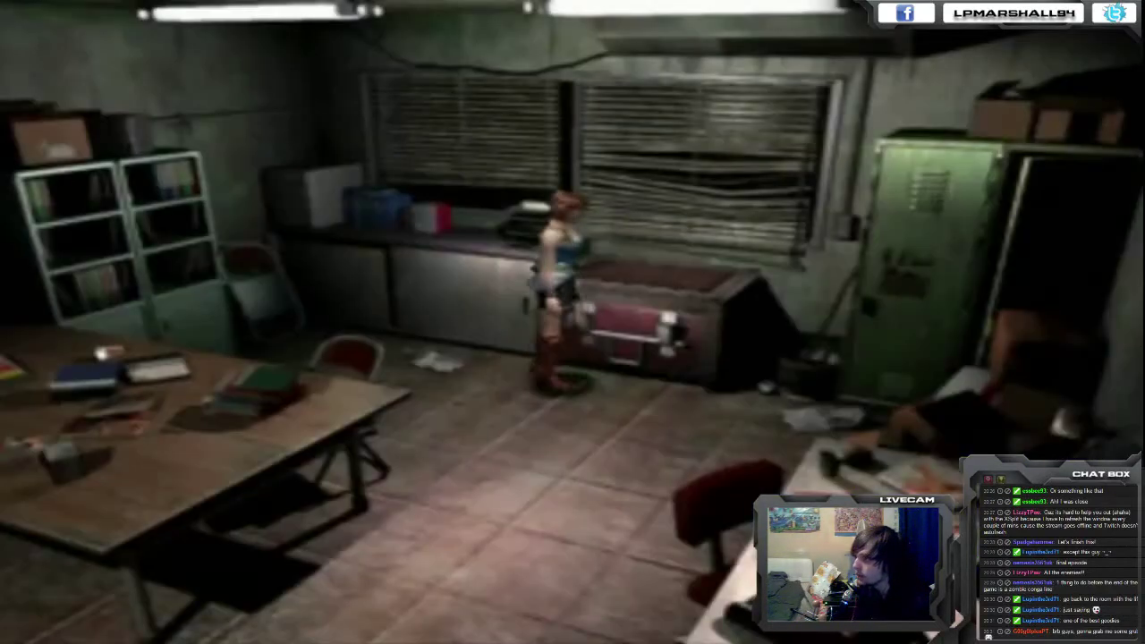
- Combine the H. Gun Bullets with the handgun in Jill's inventory
key(F1)
key(Left)
key(Return)
key(Down)
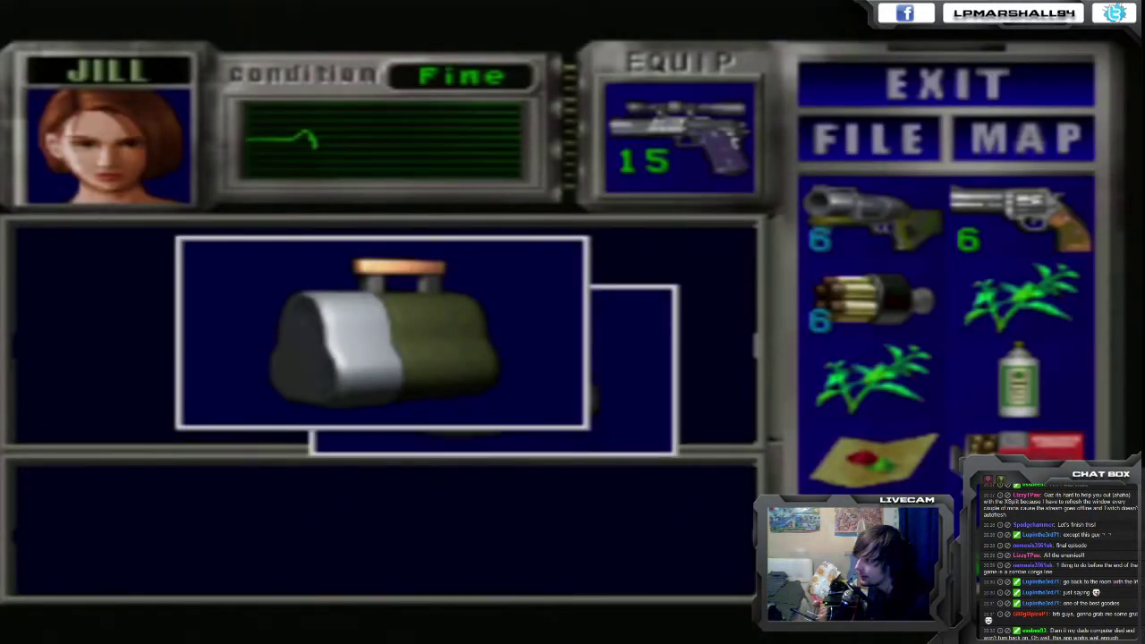
key(Return)
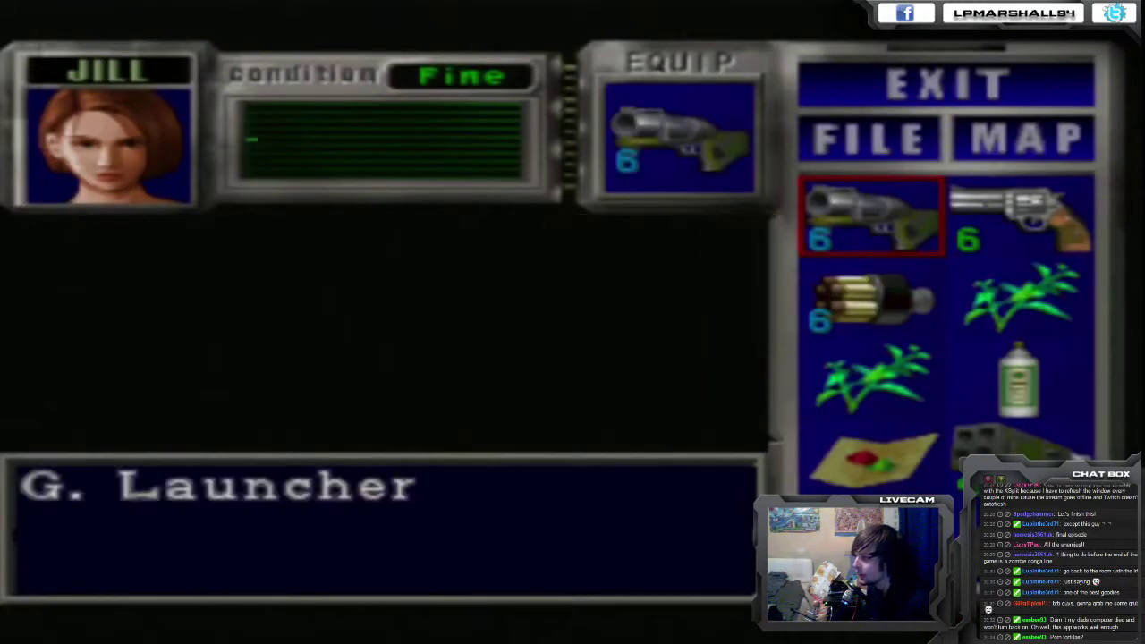
- Highlight the Grenade Rounds among Jill's carried items
key(Right)
key(Down)
key(Down)
key(Down)
key(Down)
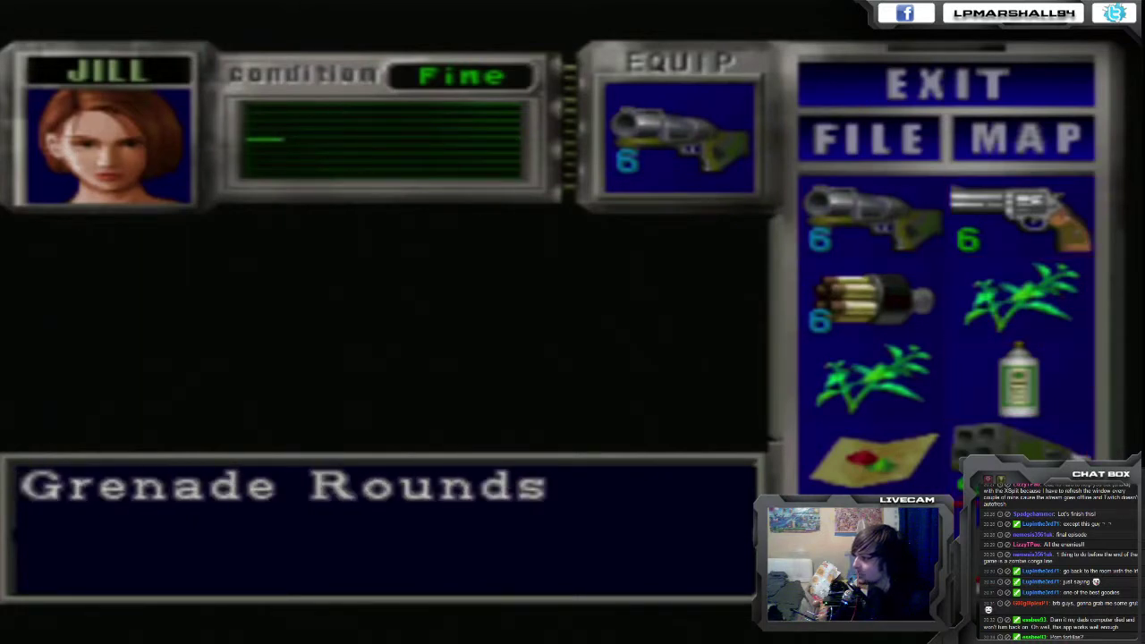